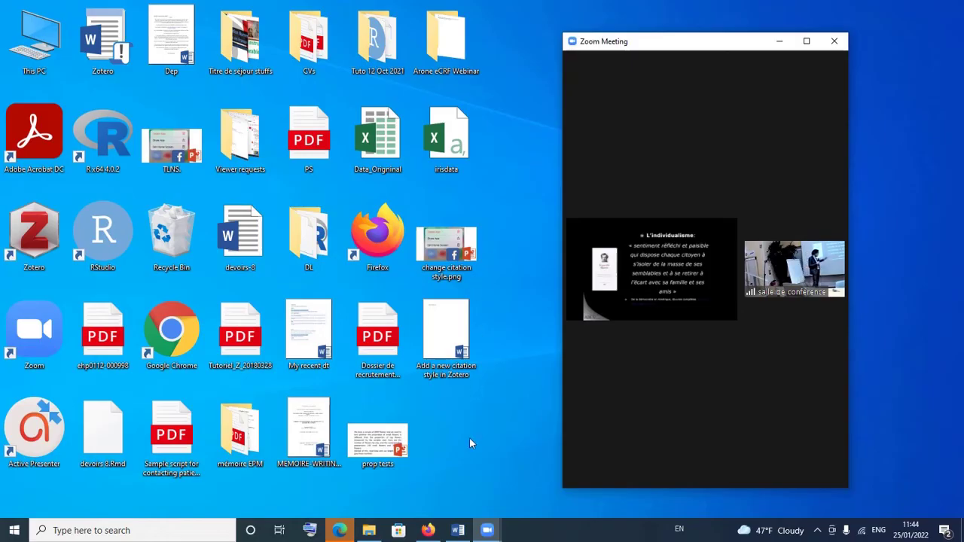
# Switch to Firefox, restart the Mariana Trench video from 0:00 and pause it at 0:03, and return to the Zoom meeting on the desktop.
pyautogui.click(428, 530)
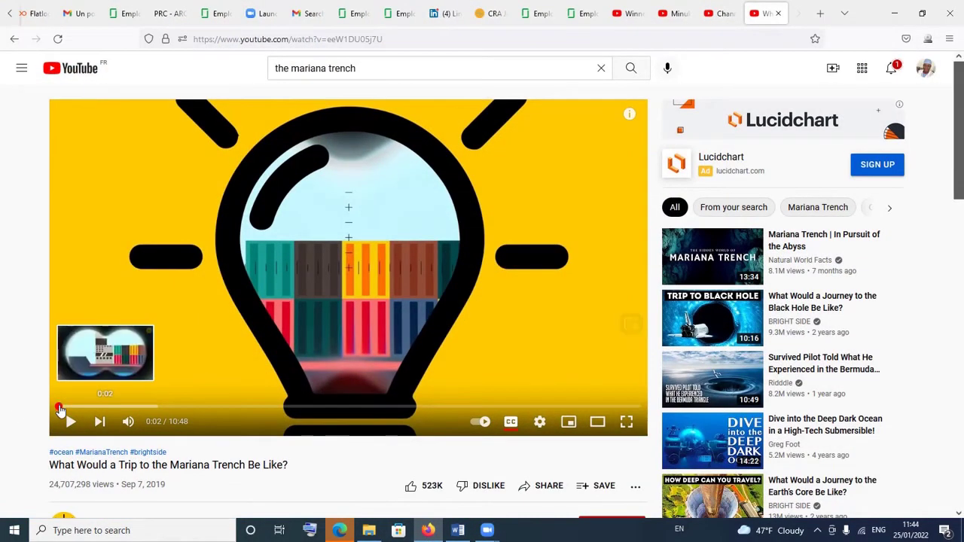
pyautogui.click(57, 407)
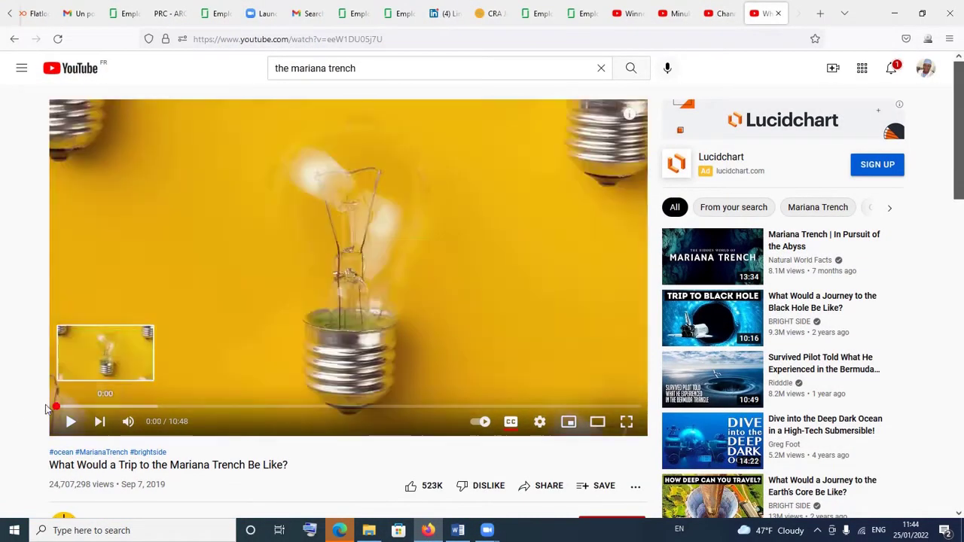
pyautogui.click(70, 424)
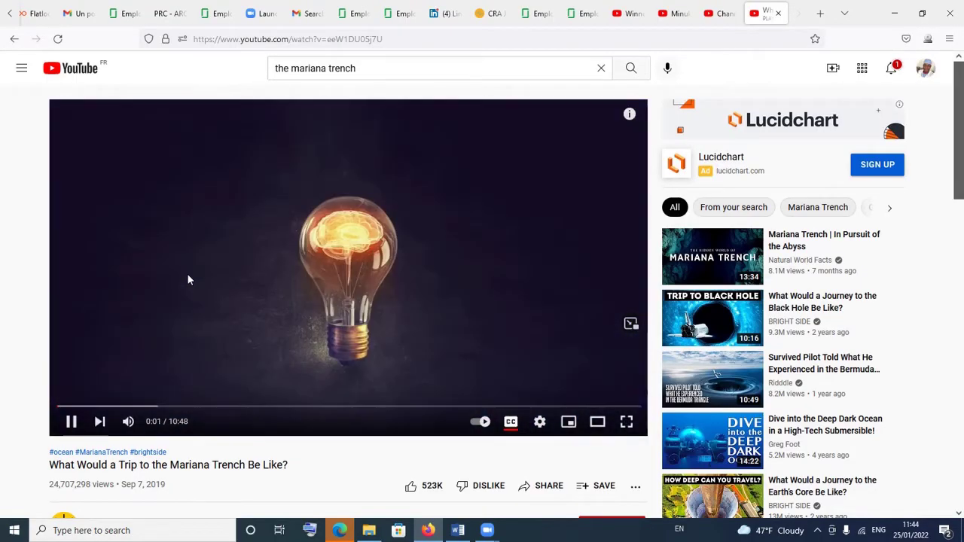
pyautogui.click(188, 277)
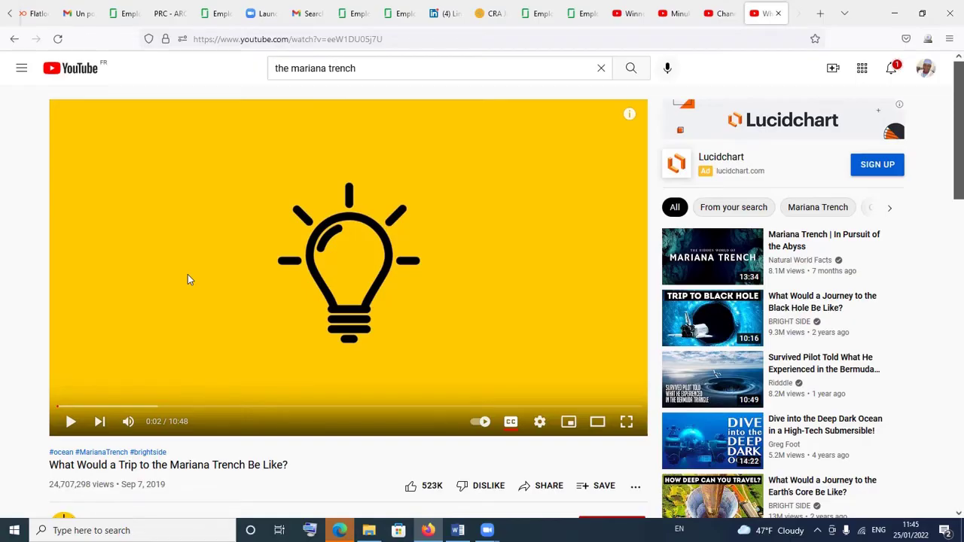
pyautogui.click(192, 274)
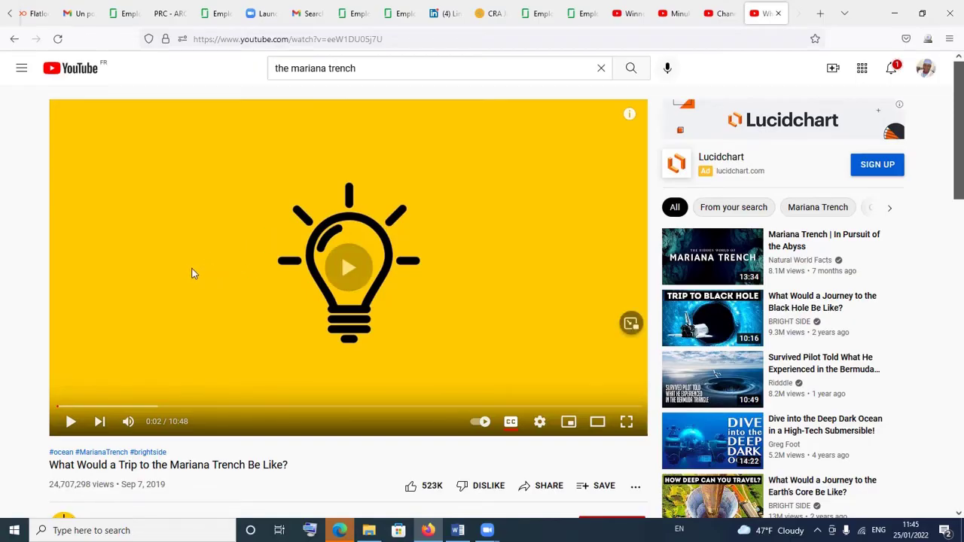
pyautogui.click(193, 273)
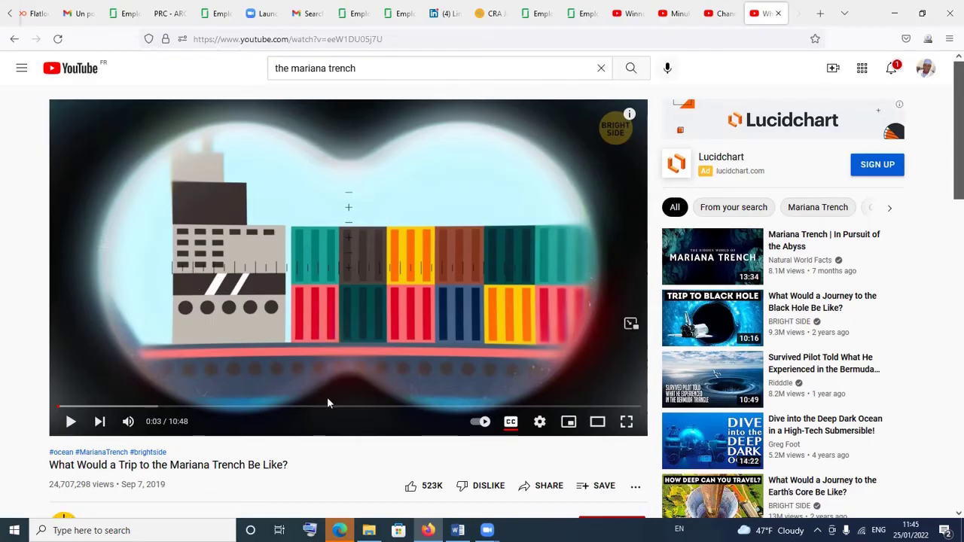
pyautogui.click(430, 531)
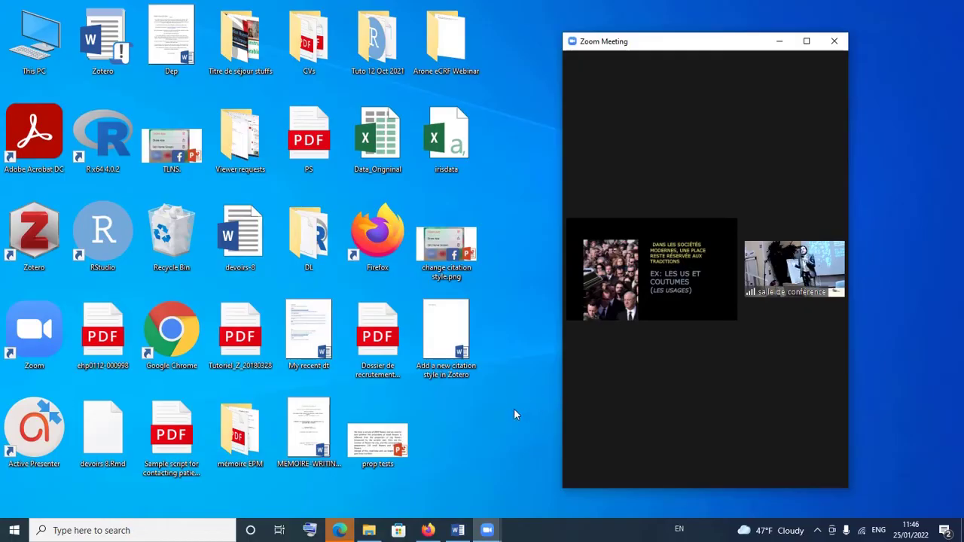
# Turn up the system volume and check the speaker level among the hidden notification-area icons.
pyautogui.moveTo(647, 323)
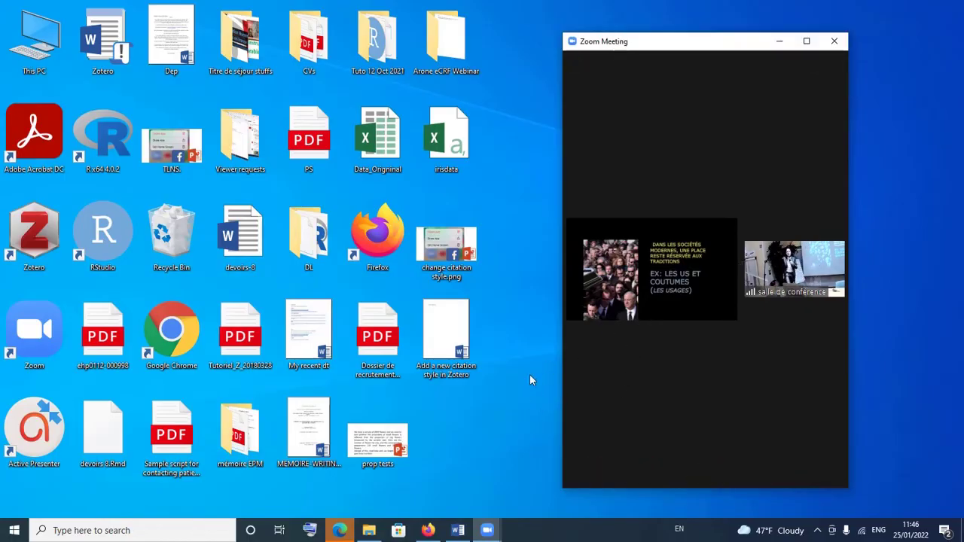
pyautogui.press('XF86AudioRaiseVolume')
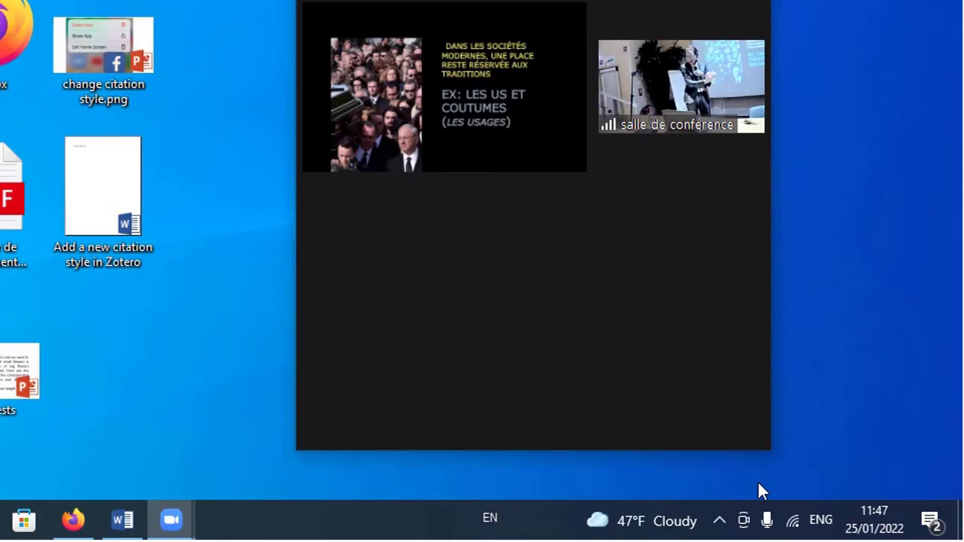
pyautogui.click(720, 521)
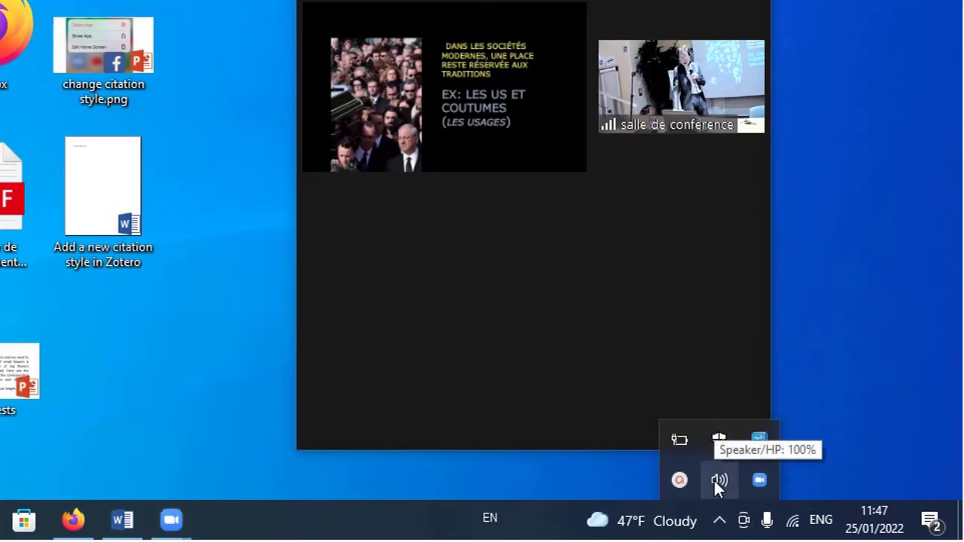
pyautogui.click(842, 377)
pyautogui.moveTo(738, 446)
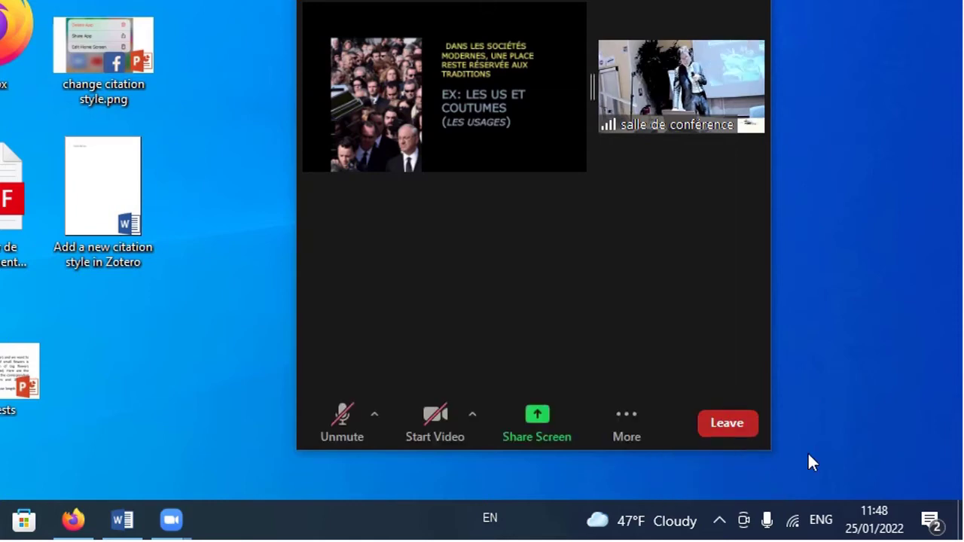
pyautogui.click(719, 523)
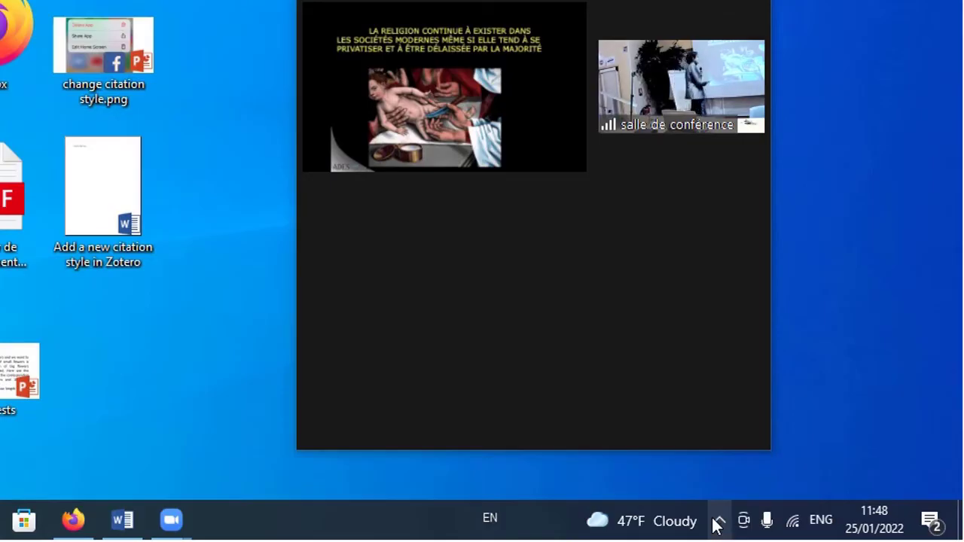
pyautogui.click(720, 524)
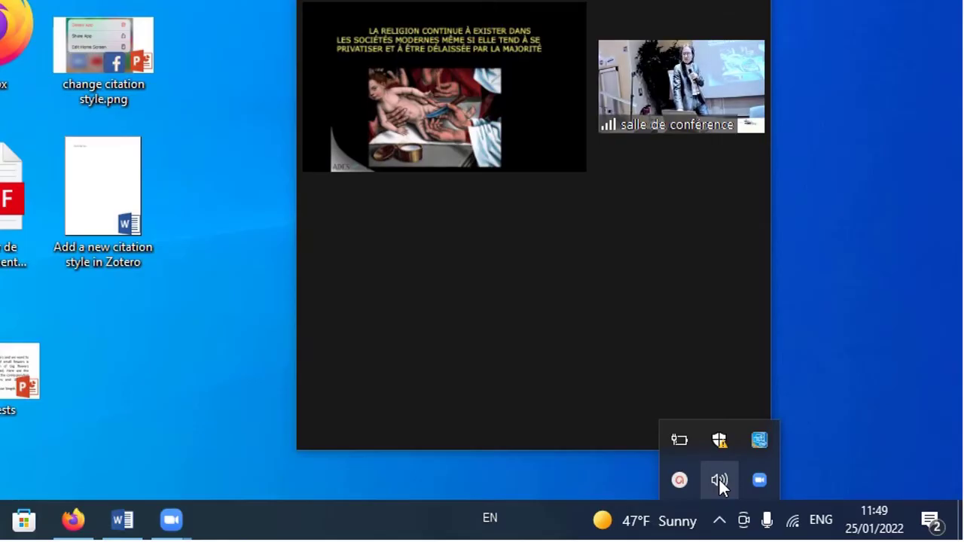
pyautogui.click(820, 444)
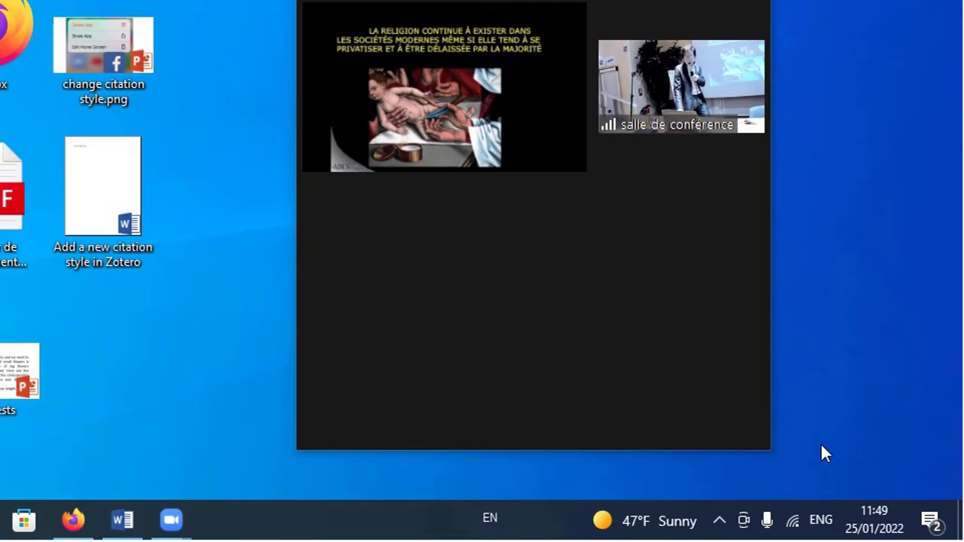
# Unmute Zoom Meeting in the Windows Volume Mixer and close the mixer.
pyautogui.click(719, 521)
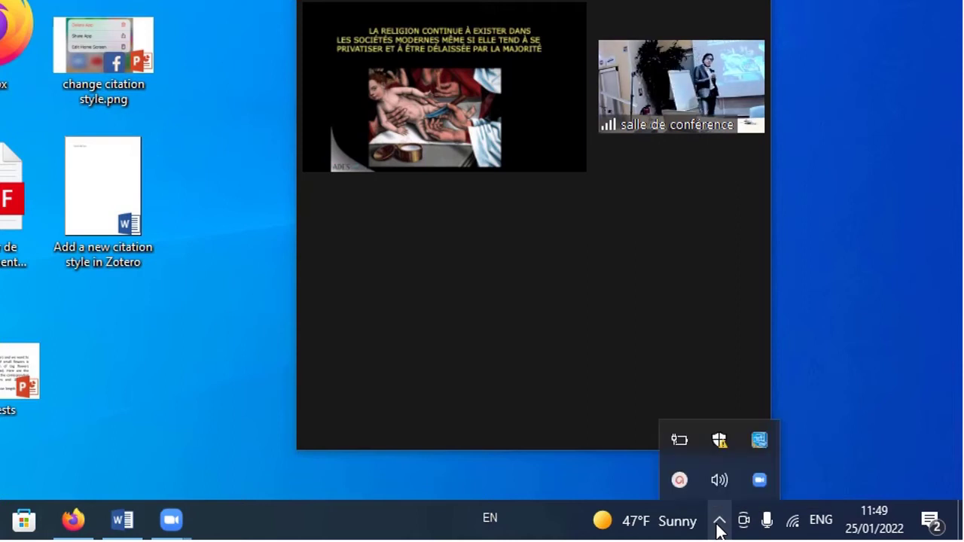
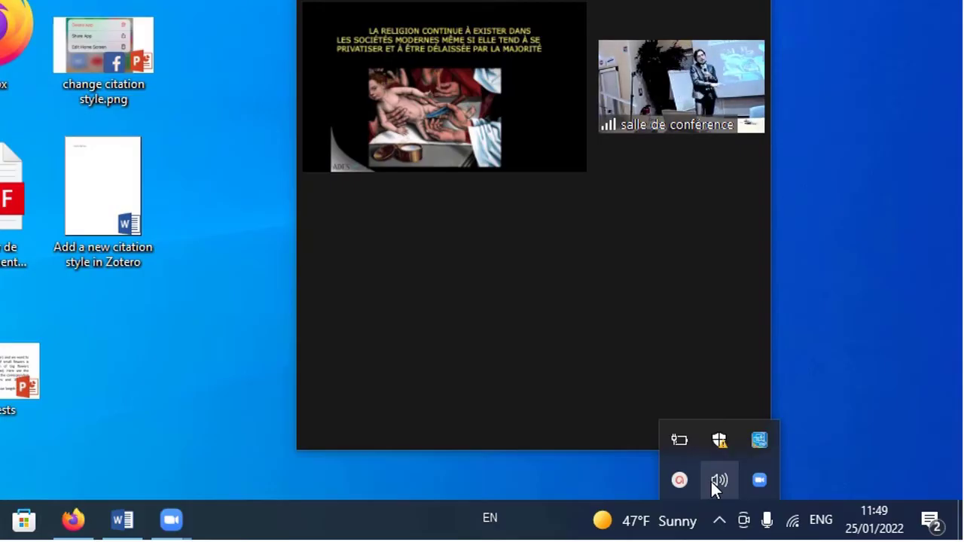
pyautogui.rightClick(712, 482)
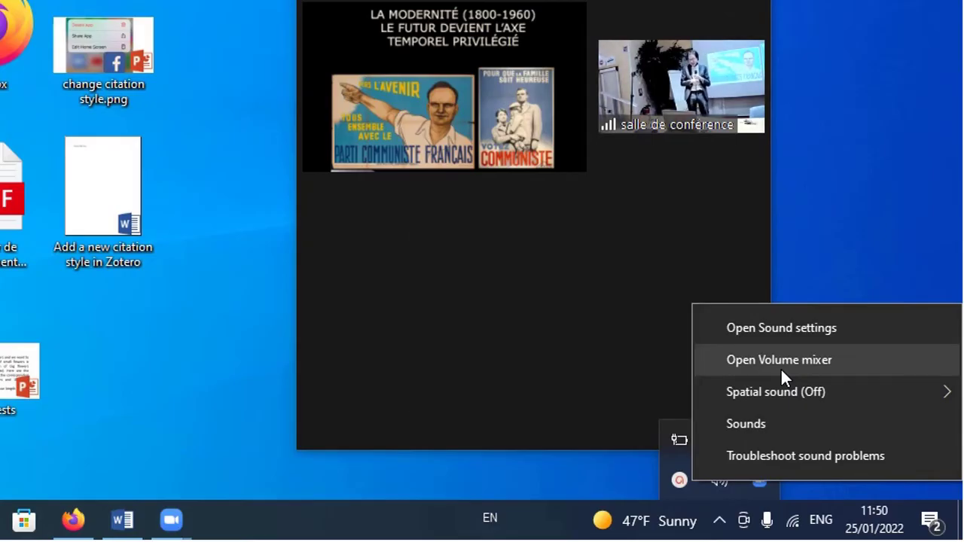
pyautogui.click(781, 368)
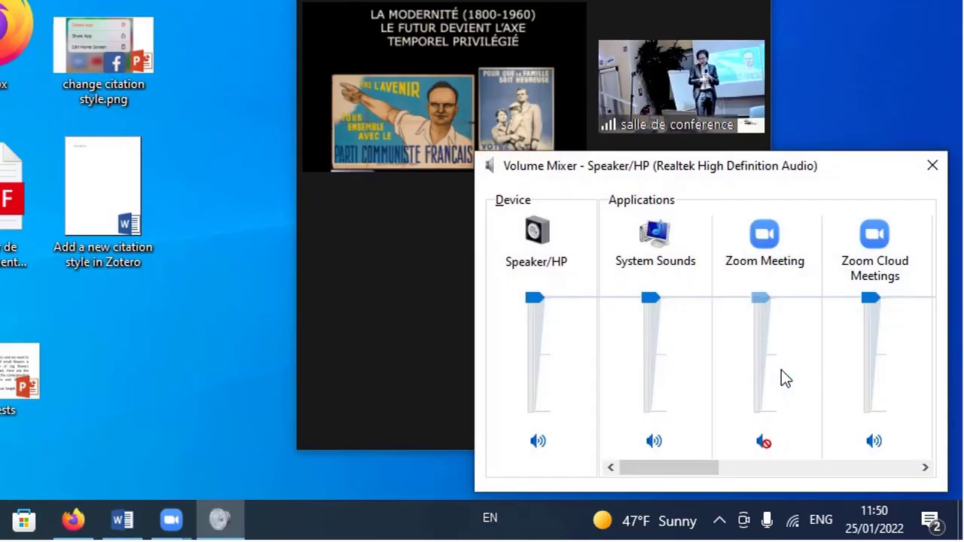
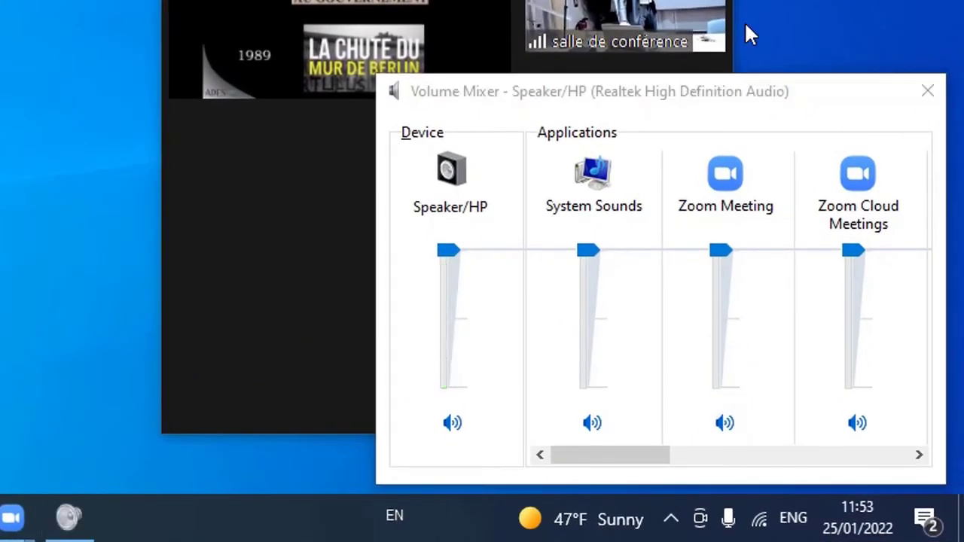
pyautogui.click(928, 91)
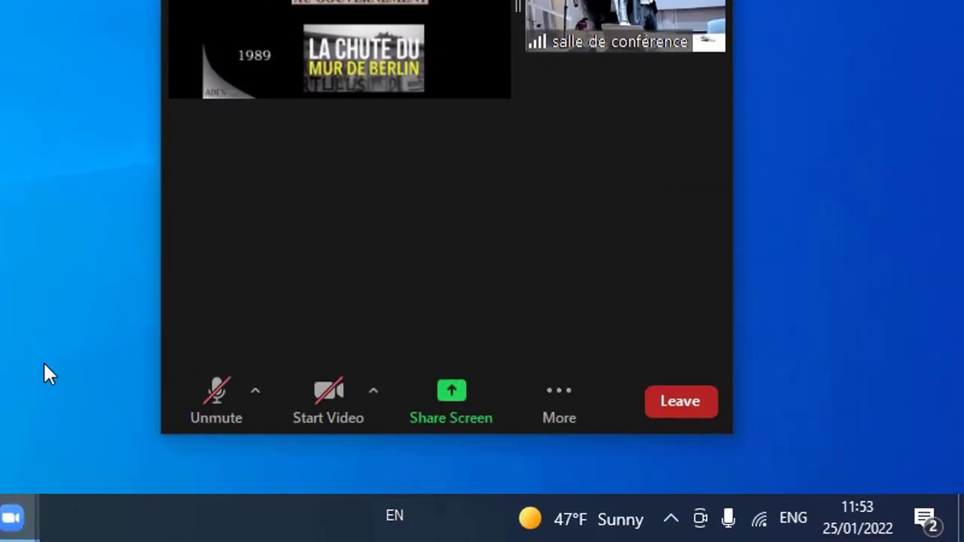
# Switch to Firefox and play the Mariana Trench video, pausing it at 0:12 and resuming playback.
pyautogui.moveTo(0, 520)
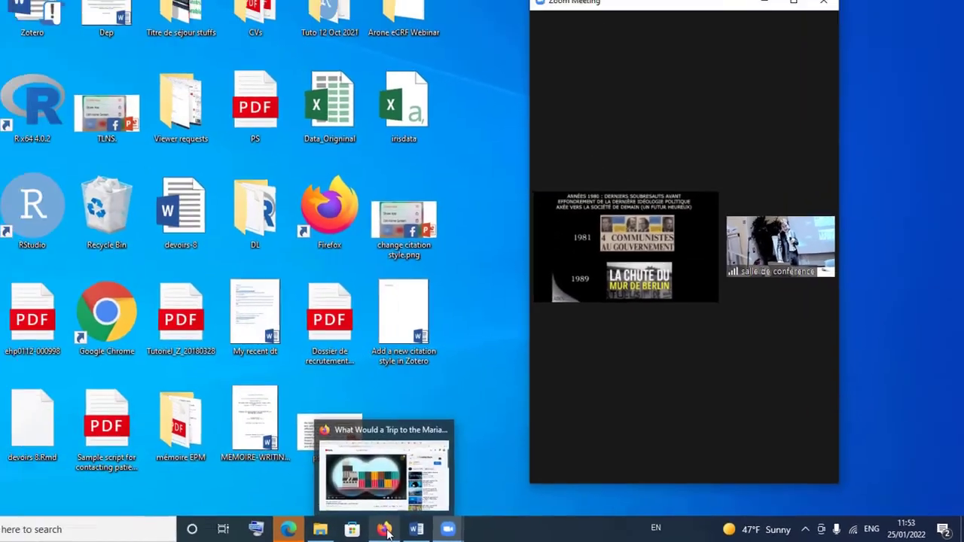
pyautogui.click(385, 530)
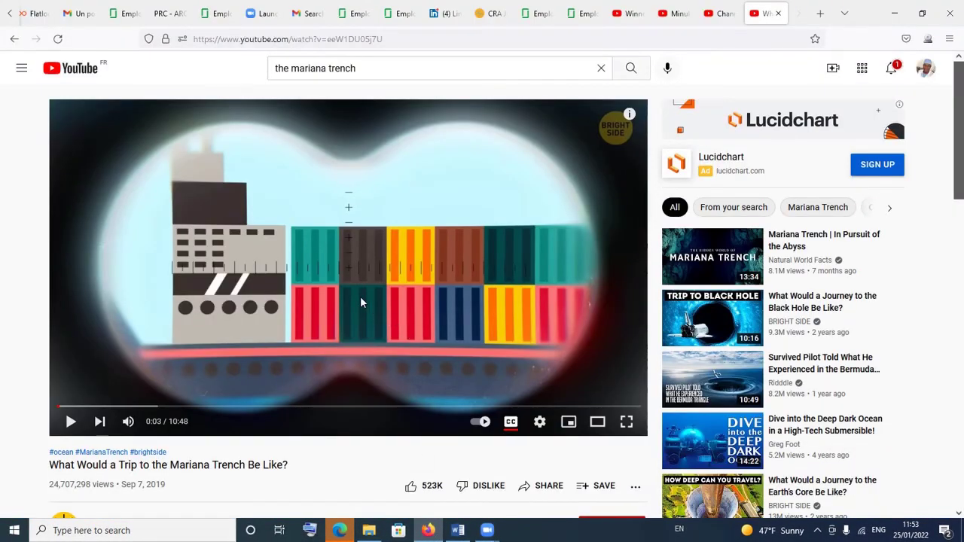
pyautogui.click(360, 295)
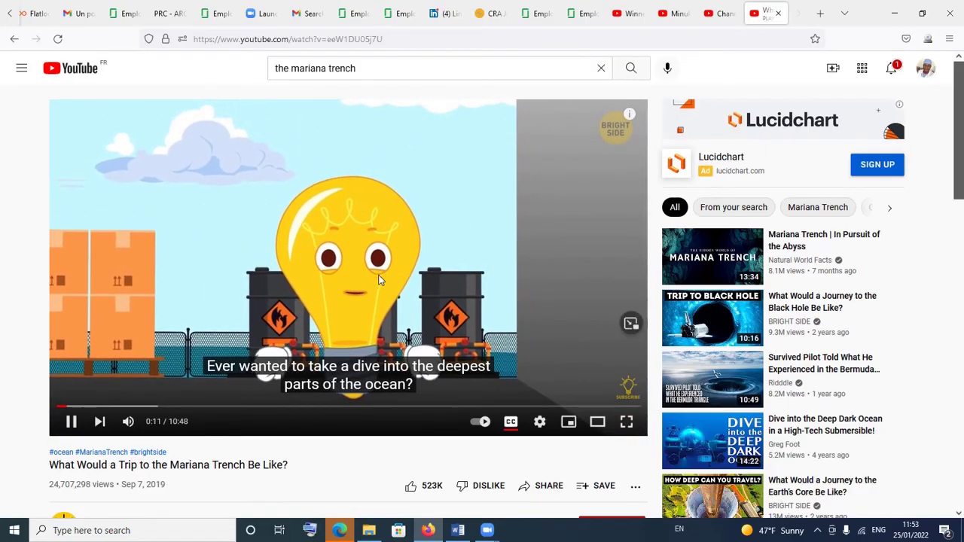
pyautogui.click(379, 280)
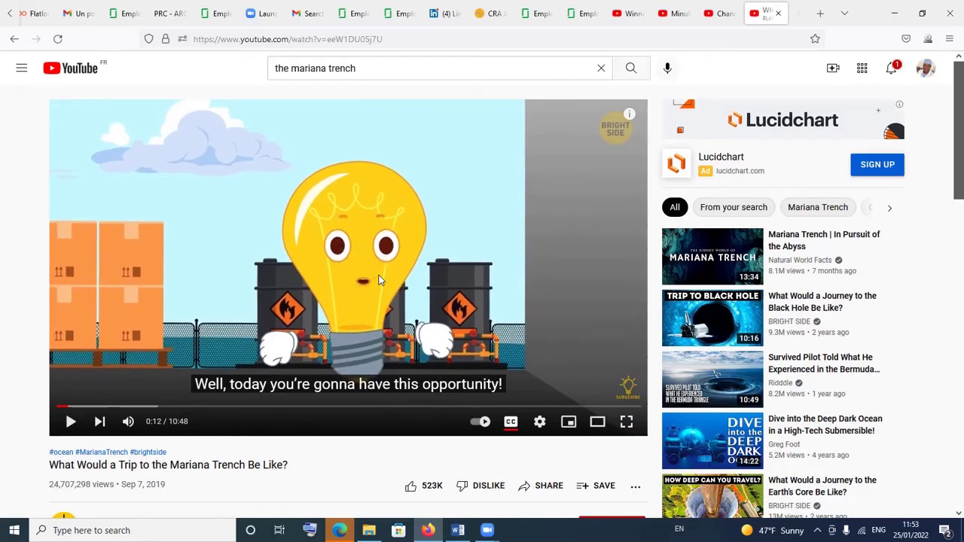
pyautogui.click(463, 282)
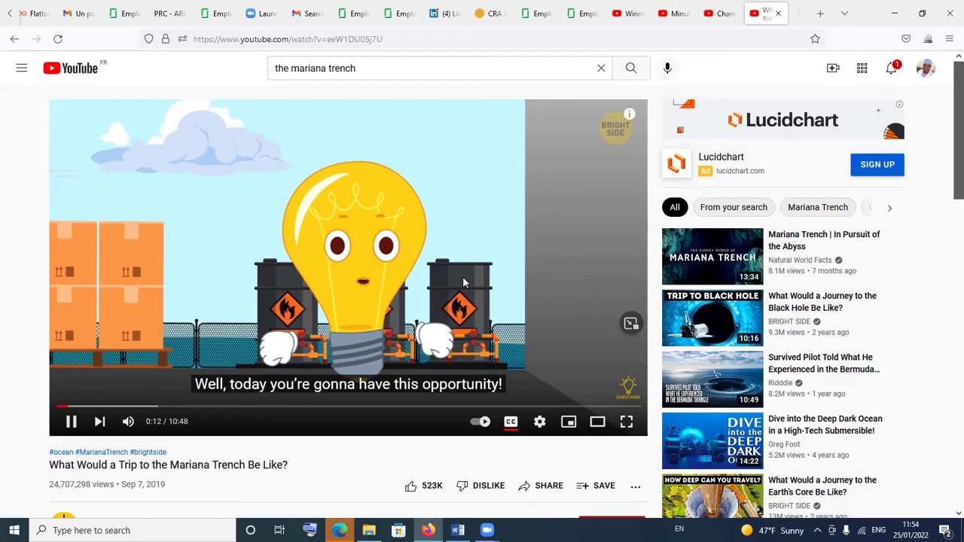
# Lower the system volume to a very low level while the video plays, and pause the video at 0:20.
pyautogui.press('XF86AudioRaiseVolume')
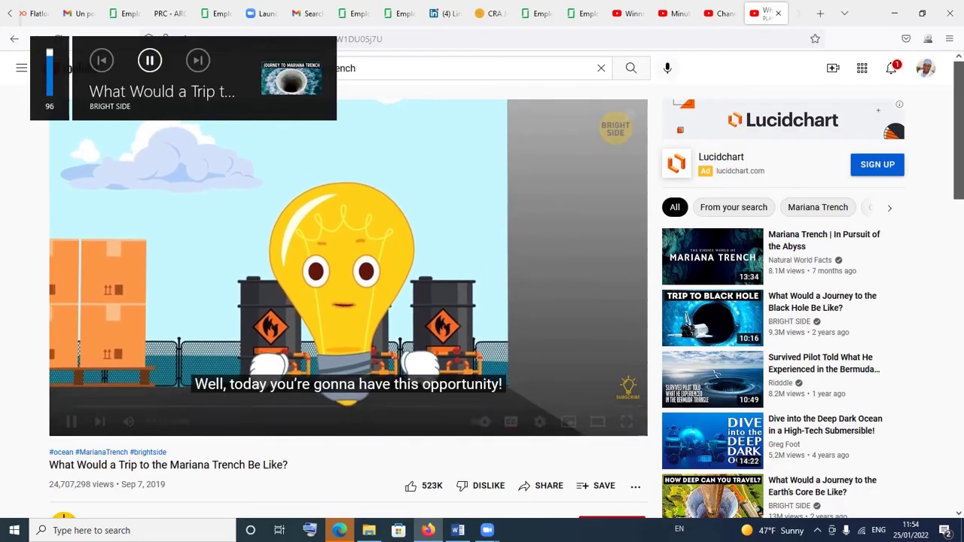
pyautogui.press('XF86AudioLowerVolume')
pyautogui.press('XF86AudioLowerVolume')
pyautogui.press('XF86AudioLowerVolume')
pyautogui.press('XF86AudioLowerVolume')
pyautogui.press('XF86AudioLowerVolume')
pyautogui.press('XF86AudioLowerVolume')
pyautogui.press('XF86AudioLowerVolume')
pyautogui.press('XF86AudioLowerVolume')
pyautogui.press('XF86AudioLowerVolume')
pyautogui.press('XF86AudioLowerVolume')
pyautogui.press('XF86AudioLowerVolume')
pyautogui.press('XF86AudioLowerVolume')
pyautogui.press('XF86AudioLowerVolume')
pyautogui.press('XF86AudioLowerVolume')
pyautogui.press('XF86AudioLowerVolume')
pyautogui.press('XF86AudioLowerVolume')
pyautogui.press('XF86AudioLowerVolume')
pyautogui.press('XF86AudioLowerVolume')
pyautogui.press('XF86AudioLowerVolume')
pyautogui.press('XF86AudioLowerVolume')
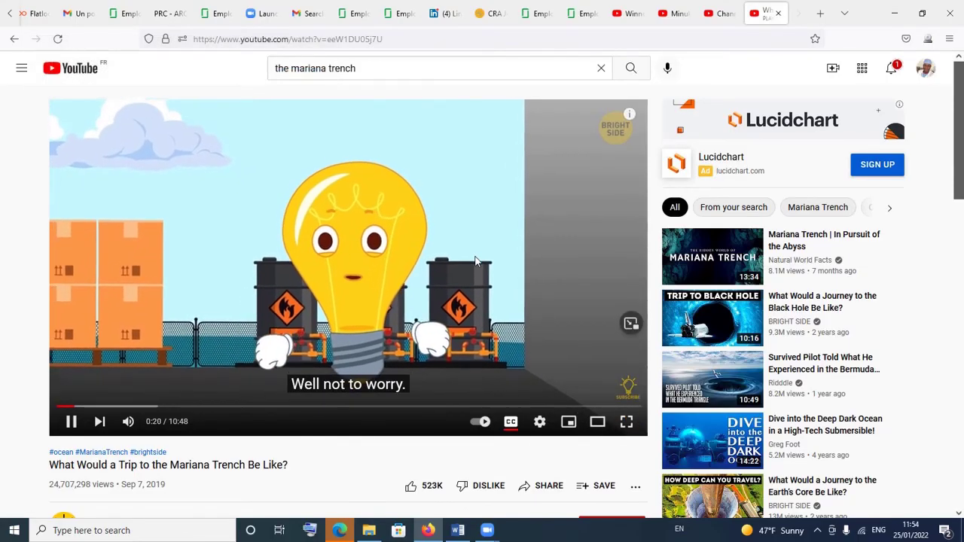
pyautogui.click(475, 262)
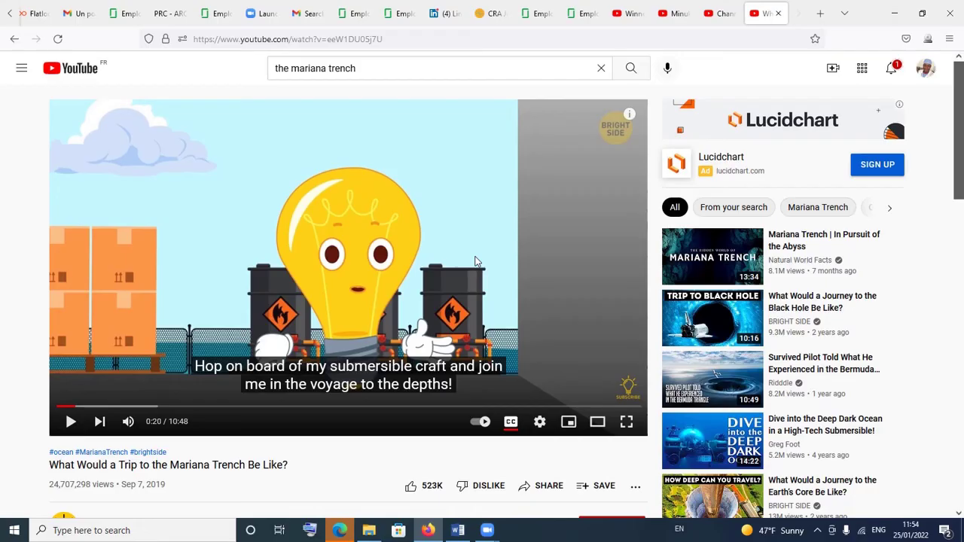
# Resume the video while raising the system volume to 64, and pause the playback.
pyautogui.press('XF86AudioPlay')
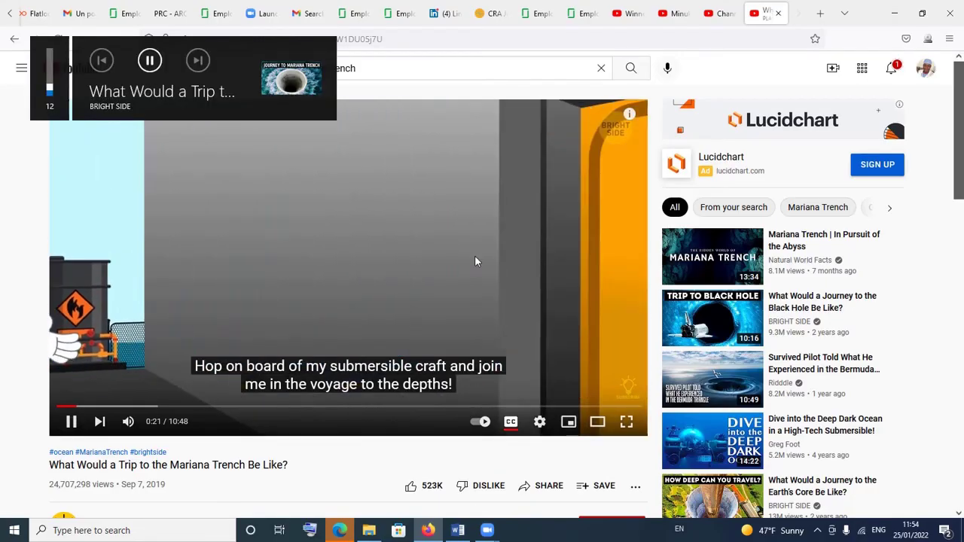
pyautogui.press('XF86AudioRaiseVolume')
pyautogui.press('XF86AudioRaiseVolume')
pyautogui.press('XF86AudioRaiseVolume')
pyautogui.press('XF86AudioRaiseVolume')
pyautogui.press('XF86AudioRaiseVolume')
pyautogui.press('XF86AudioRaiseVolume')
pyautogui.press('XF86AudioRaiseVolume')
pyautogui.press('XF86AudioRaiseVolume')
pyautogui.press('XF86AudioRaiseVolume')
pyautogui.press('XF86AudioRaiseVolume')
pyautogui.press('XF86AudioRaiseVolume')
pyautogui.press('XF86AudioRaiseVolume')
pyautogui.press('XF86AudioRaiseVolume')
pyautogui.press('XF86AudioRaiseVolume')
pyautogui.press('XF86AudioRaiseVolume')
pyautogui.press('XF86AudioRaiseVolume')
pyautogui.press('XF86AudioRaiseVolume')
pyautogui.press('XF86AudioRaiseVolume')
pyautogui.press('XF86AudioRaiseVolume')
pyautogui.press('XF86AudioRaiseVolume')
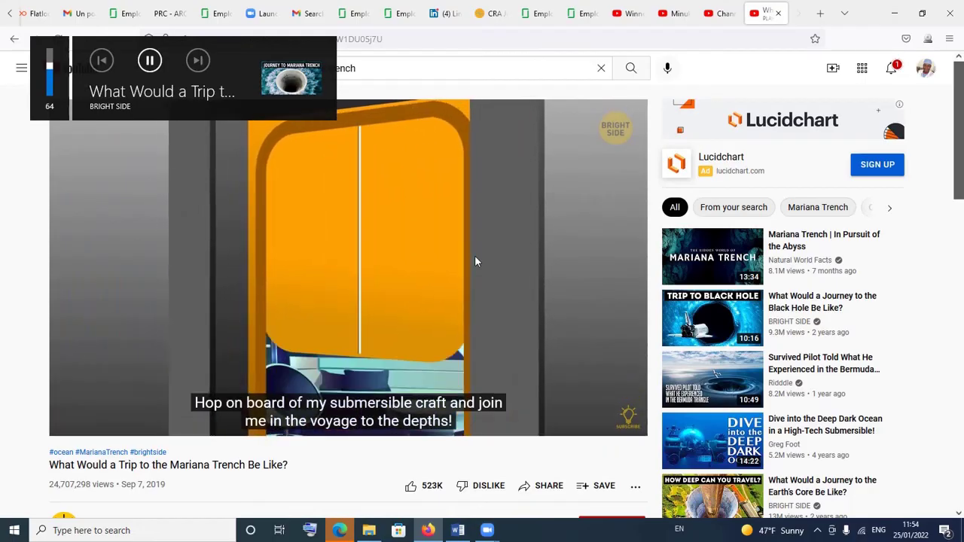
pyautogui.click(485, 271)
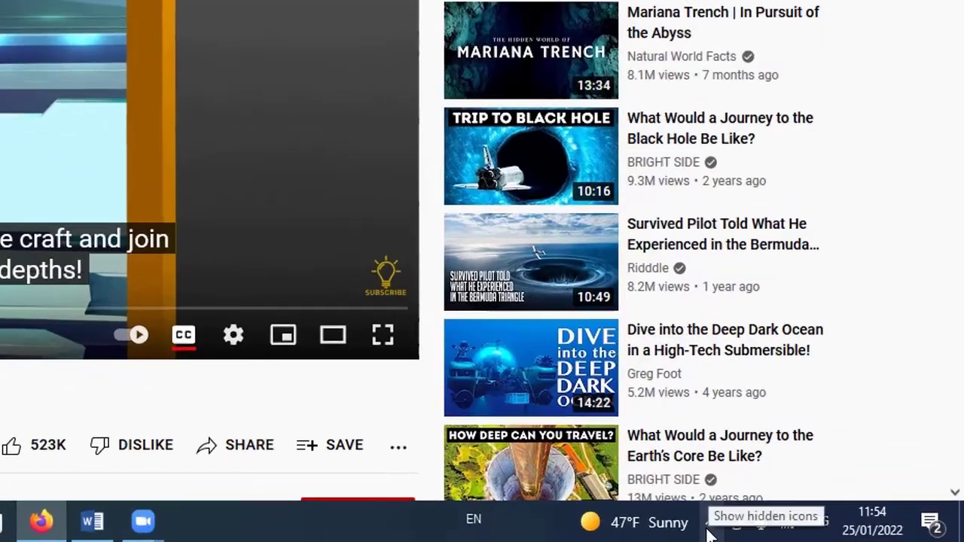
# Mute Zoom Meeting in the Windows Volume Mixer while leaving the other applications audible.
pyautogui.click(817, 530)
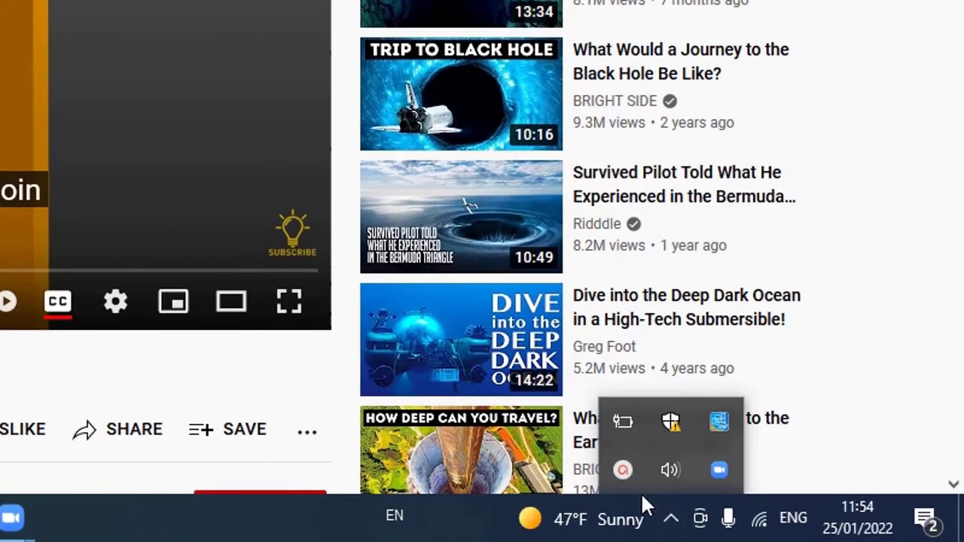
pyautogui.rightClick(673, 470)
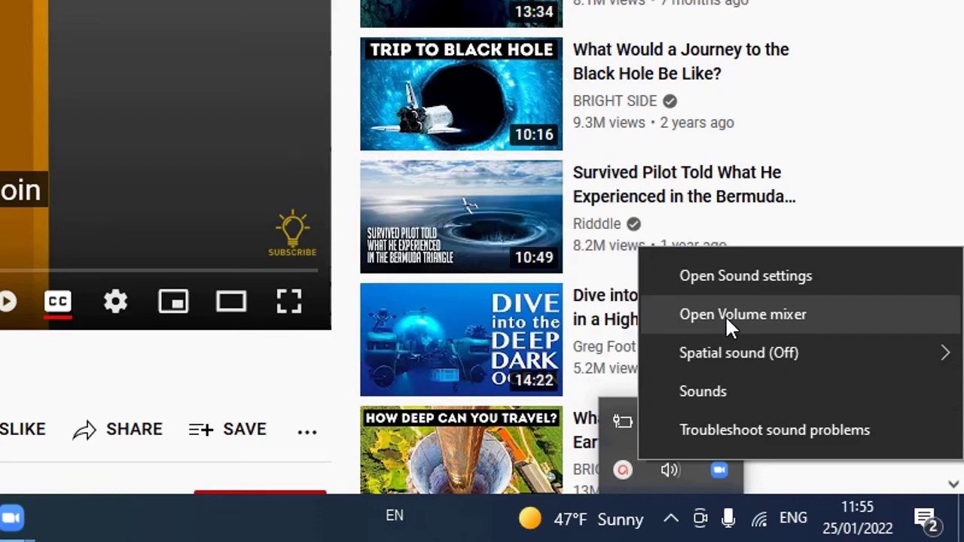
pyautogui.click(725, 316)
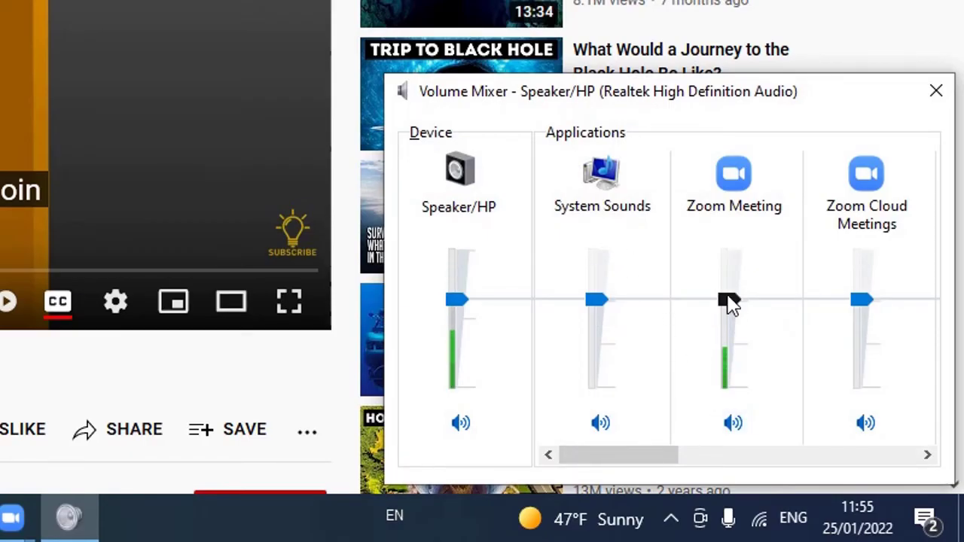
pyautogui.click(733, 425)
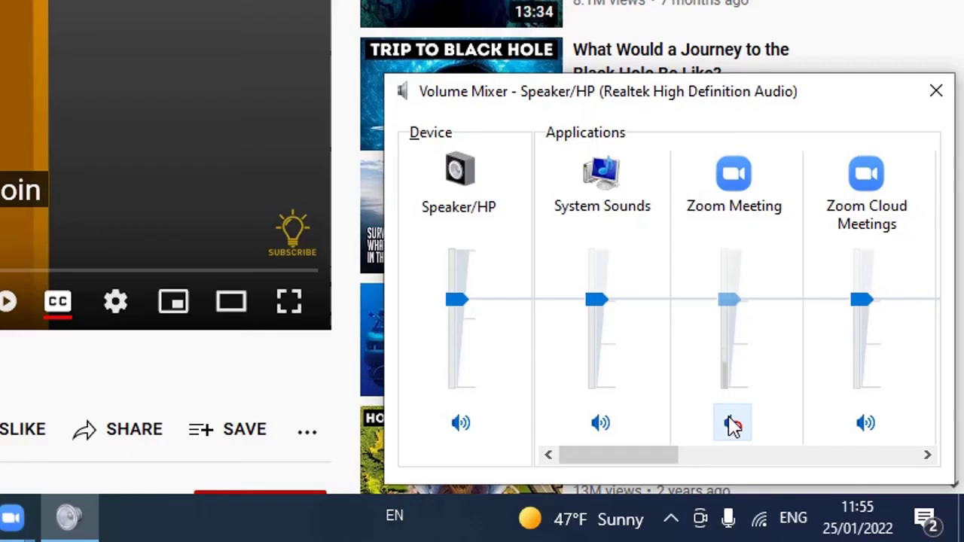
# Unmute Zoom Meeting in the Volume Mixer and set its volume to a low level, with the Speaker/HP volume raised to 100%.
pyautogui.click(733, 426)
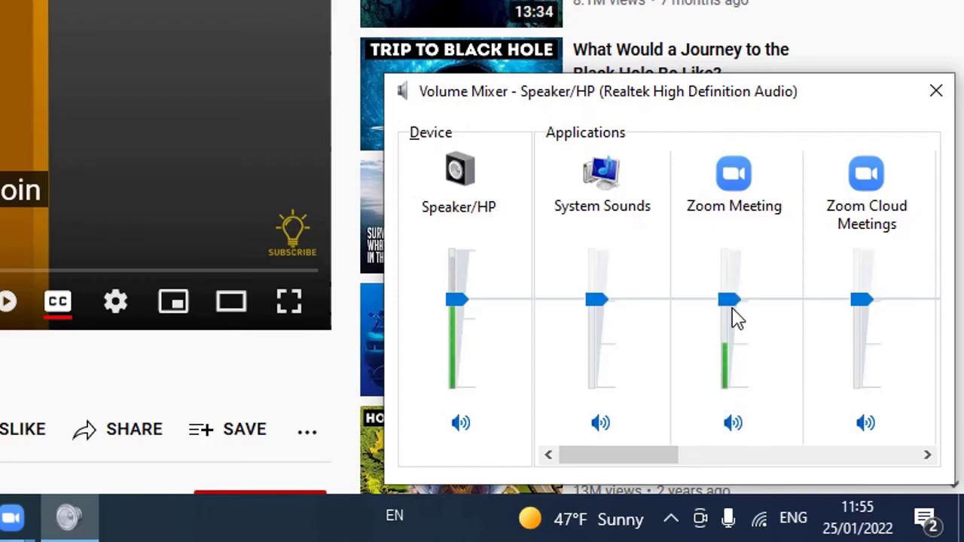
pyautogui.moveTo(732, 311); pyautogui.dragTo(732, 367)
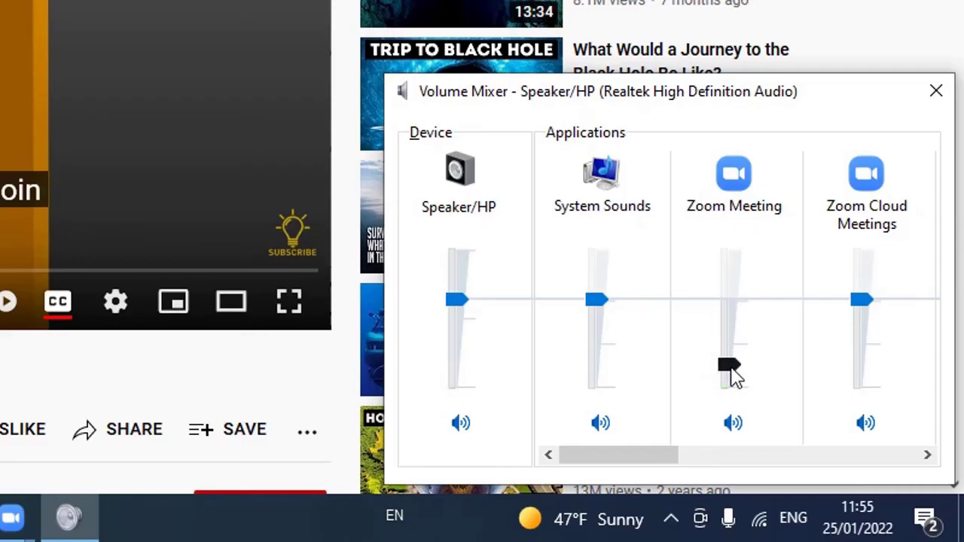
pyautogui.moveTo(735, 377); pyautogui.dragTo(734, 377)
pyautogui.press('XF86AudioRaiseVolume')
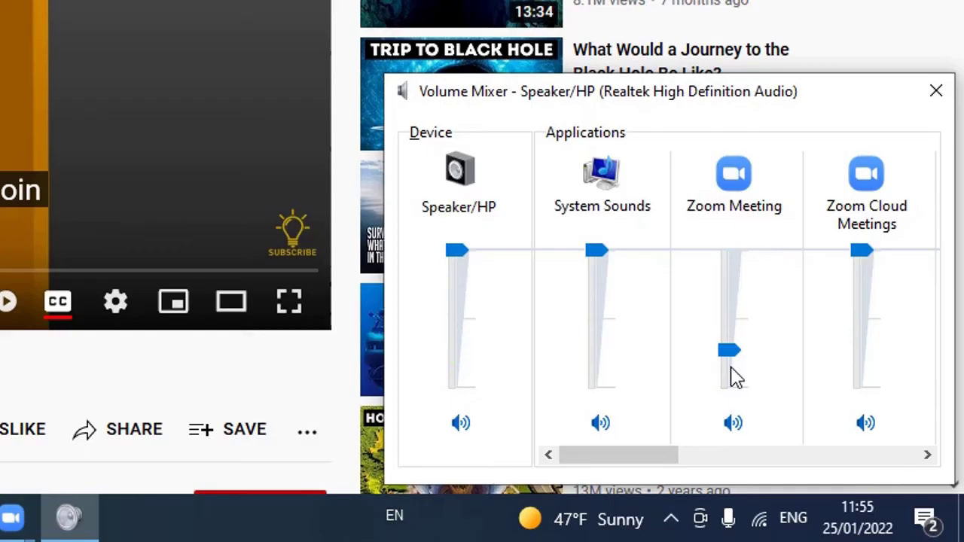
pyautogui.moveTo(727, 351); pyautogui.dragTo(729, 370)
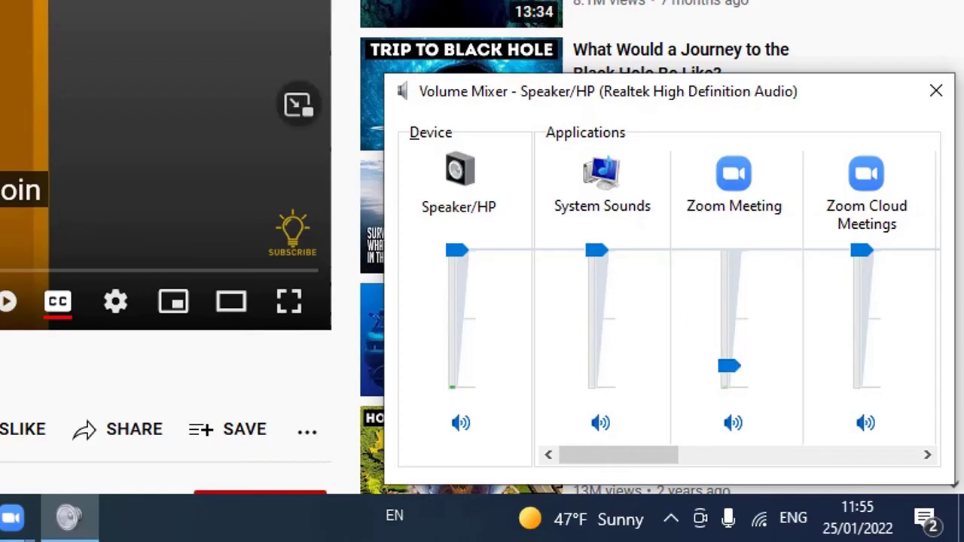
# Switch to Firefox, let the Mariana Trench video play, and pause it at 0:29.
pyautogui.hotkey('alt', 'Tab')
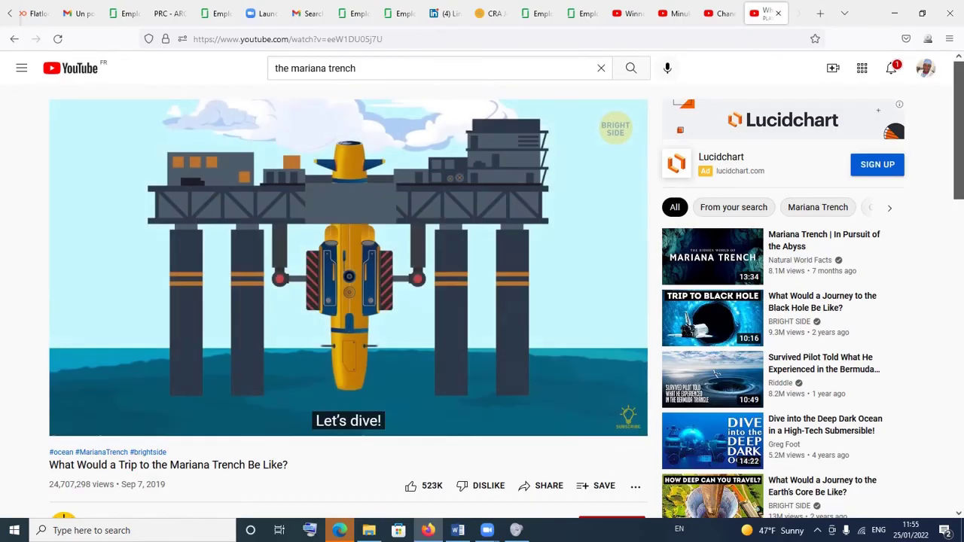
pyautogui.moveTo(428, 283)
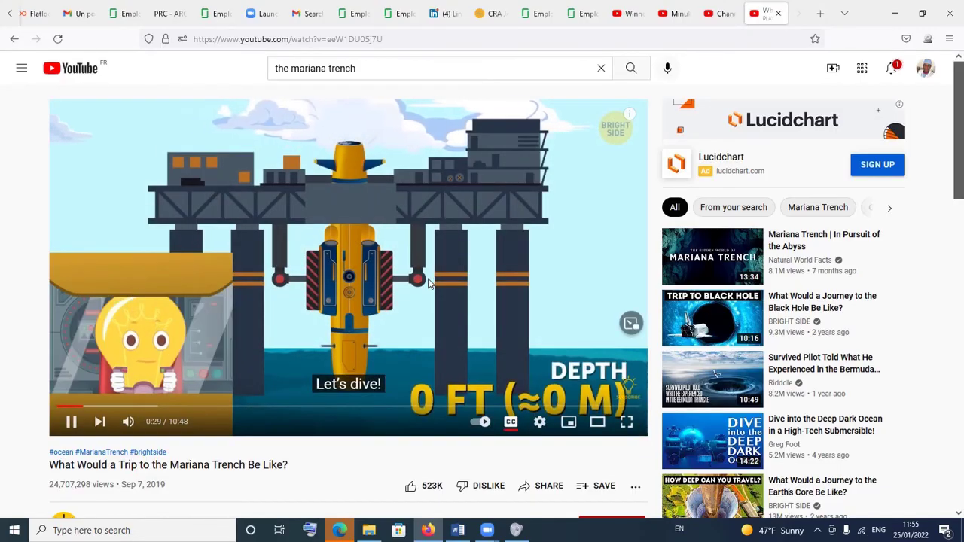
pyautogui.click(428, 283)
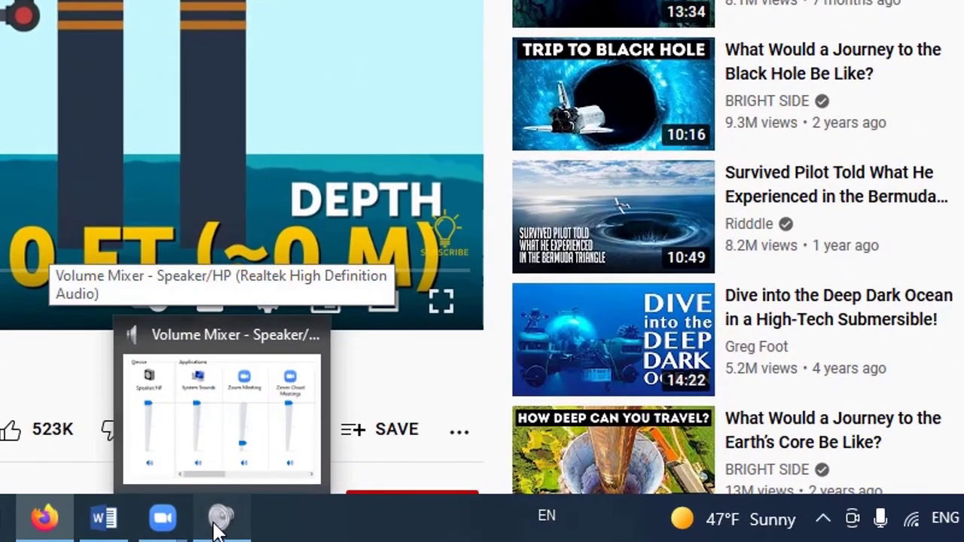
# Mute Zoom Meeting in the Volume Mixer, and play the Mariana Trench video briefly in Firefox before pausing it.
pyautogui.click(516, 531)
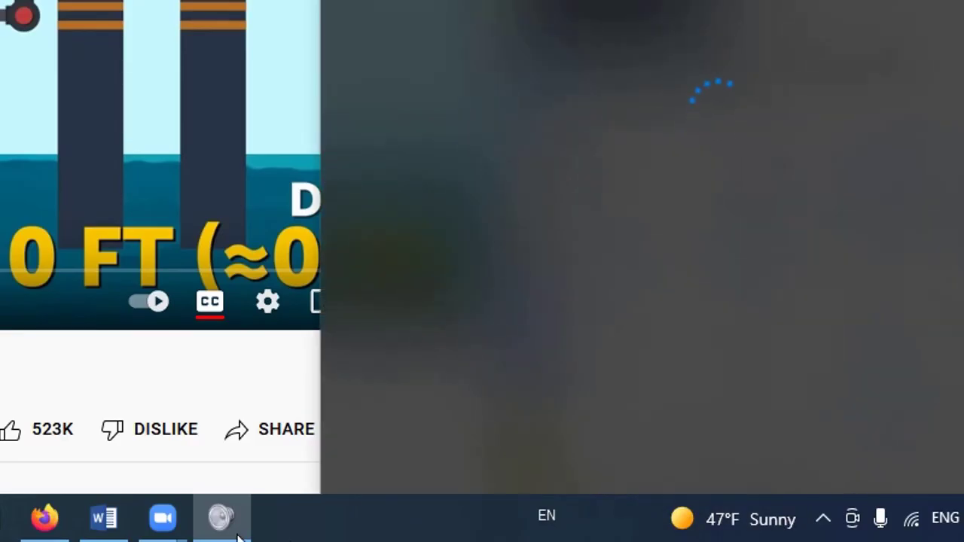
pyautogui.click(731, 528)
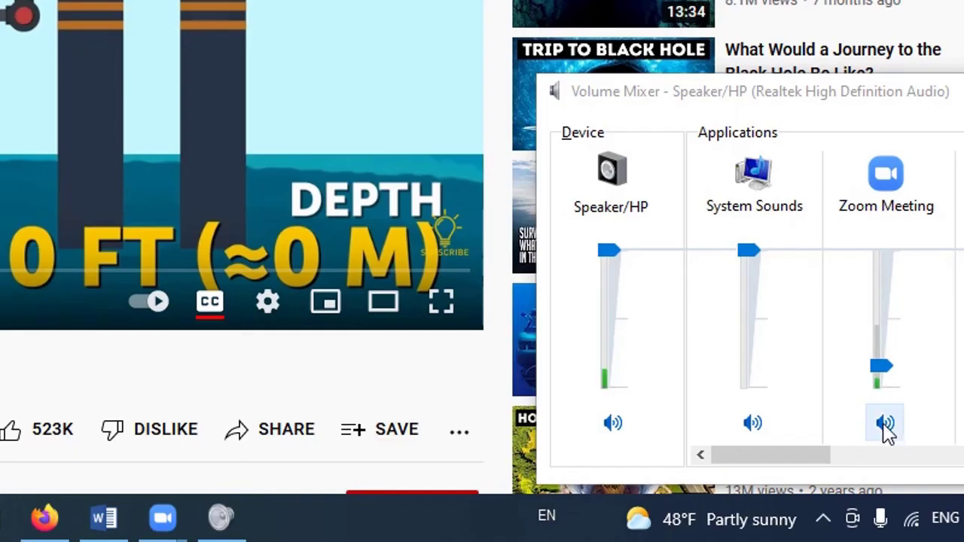
pyautogui.click(886, 424)
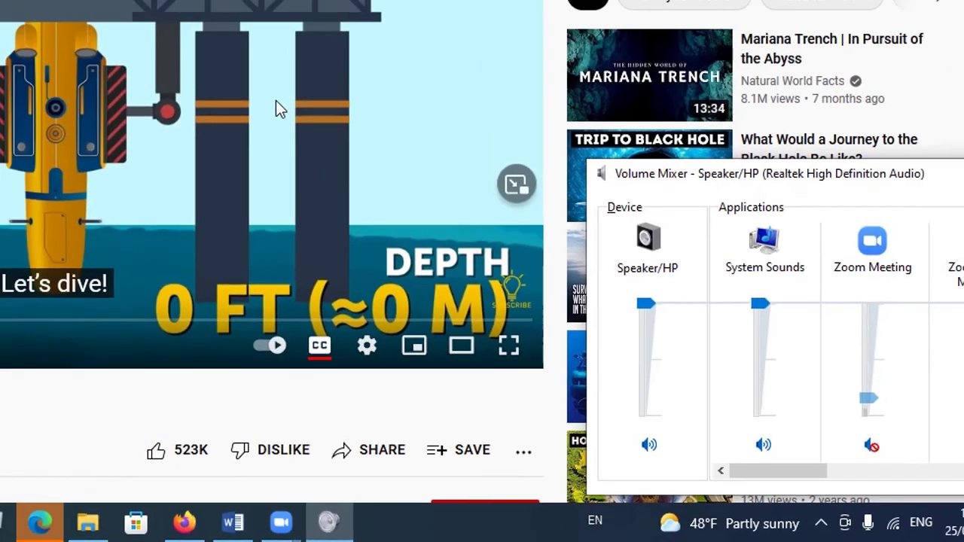
pyautogui.click(161, 10)
pyautogui.click(485, 277)
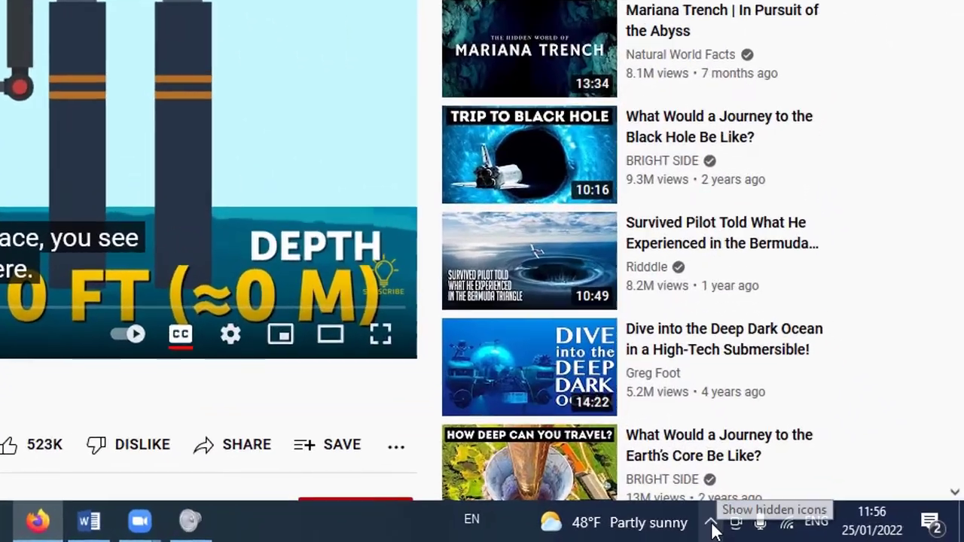
# Reopen the Volume Mixer, unmute Zoom Meeting to raise its volume to the maximum, and mute it again.
pyautogui.click(712, 523)
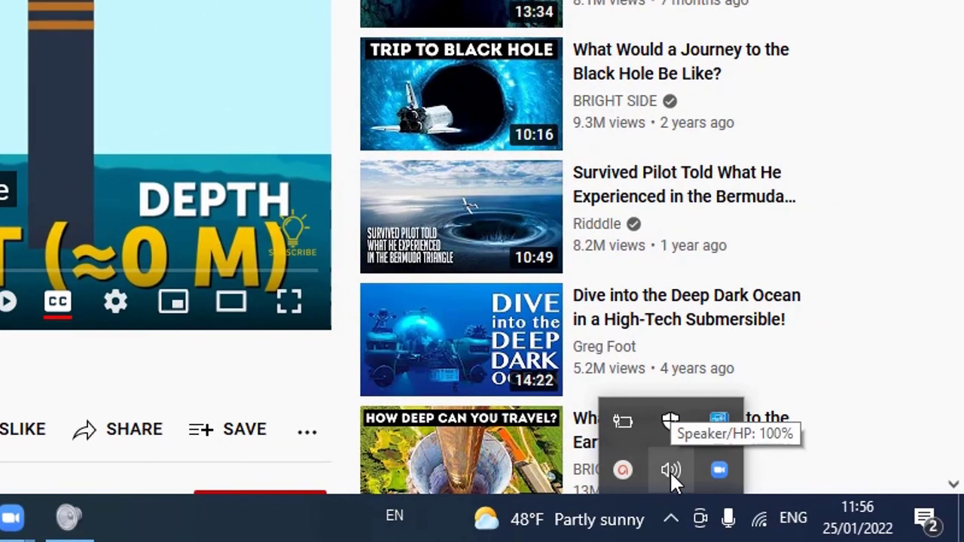
pyautogui.rightClick(670, 471)
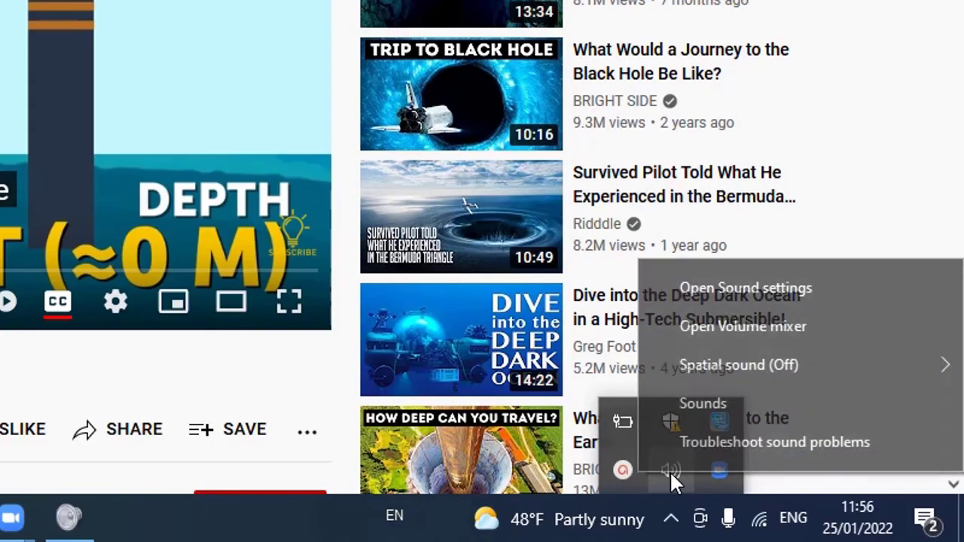
pyautogui.click(732, 333)
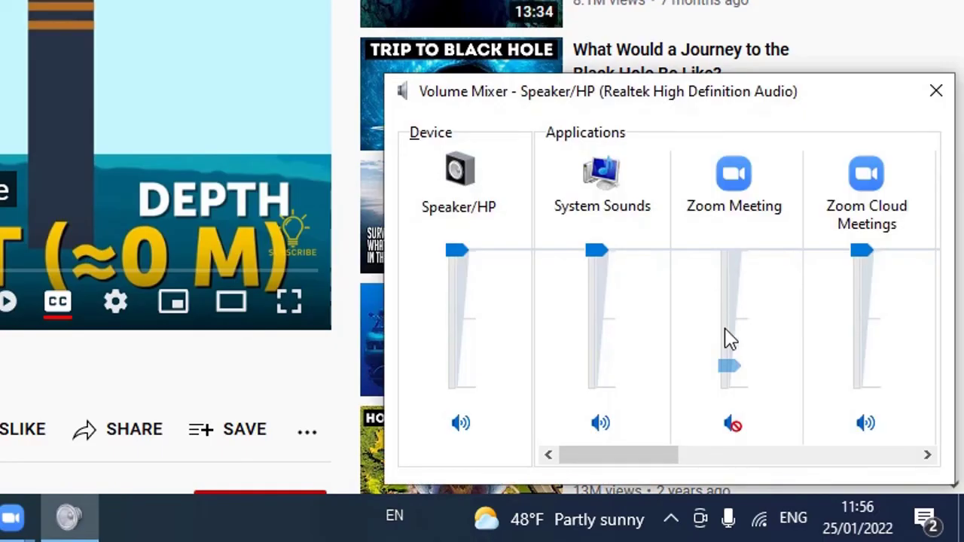
pyautogui.click(733, 424)
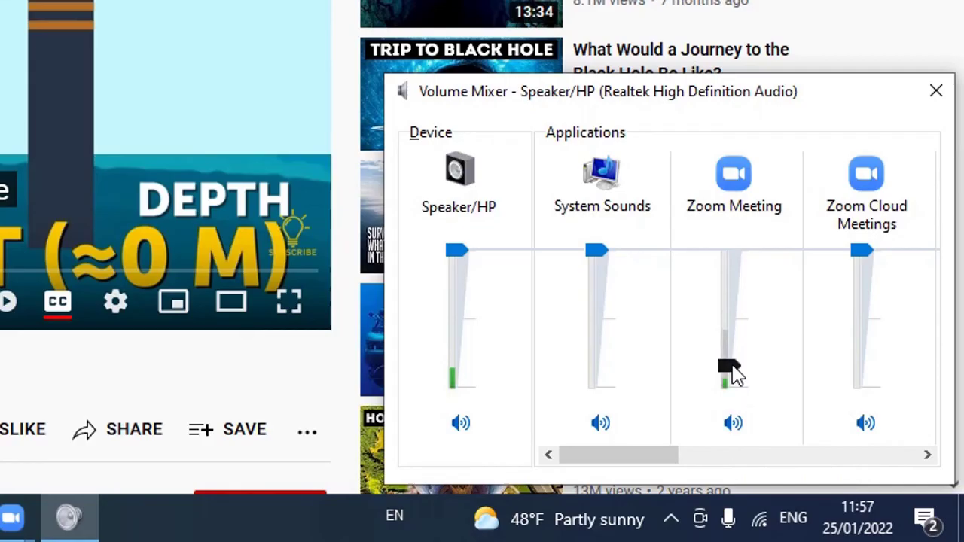
pyautogui.moveTo(731, 365); pyautogui.dragTo(739, 251)
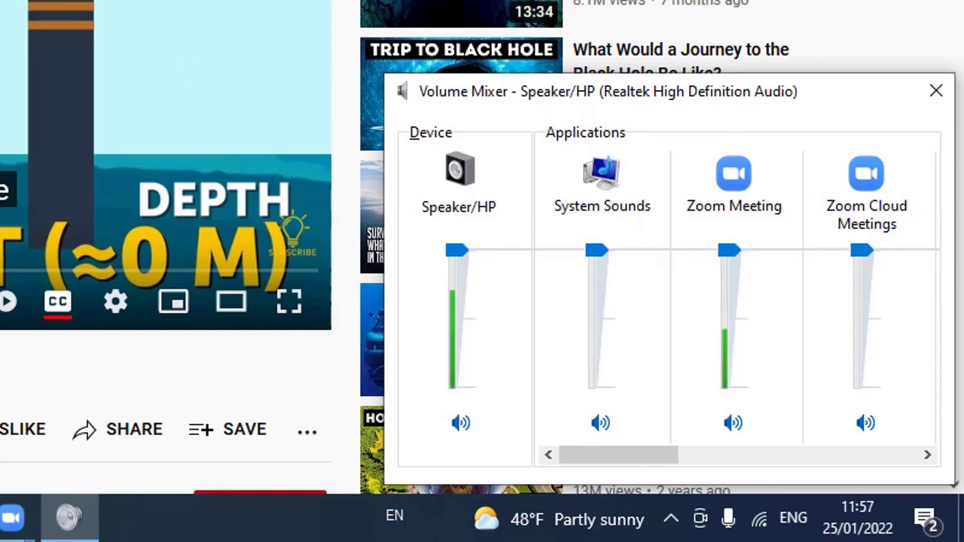
pyautogui.click(734, 425)
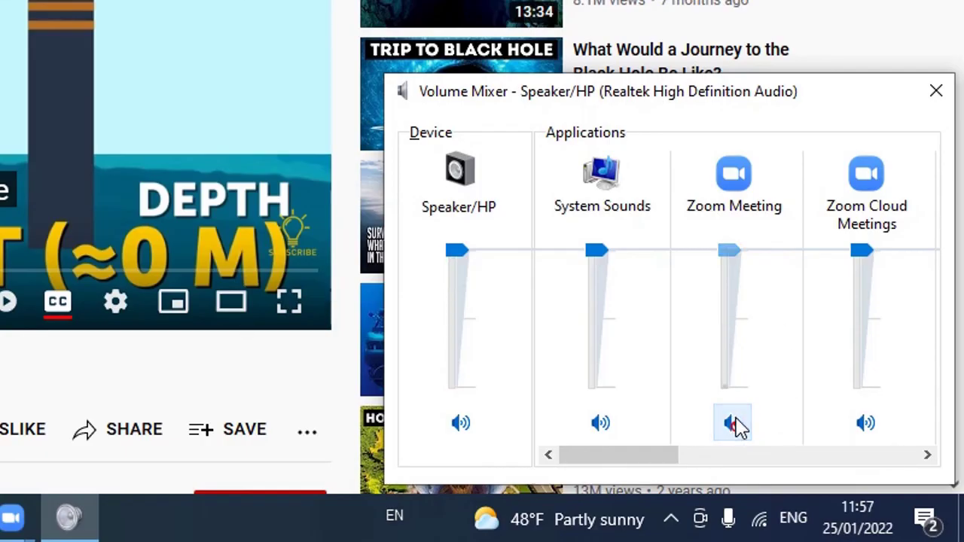